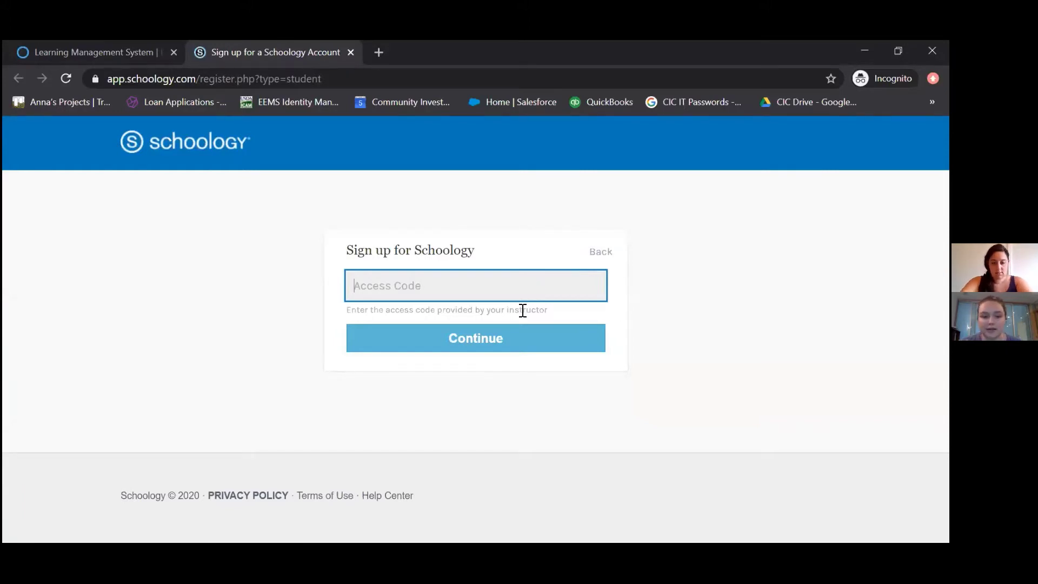
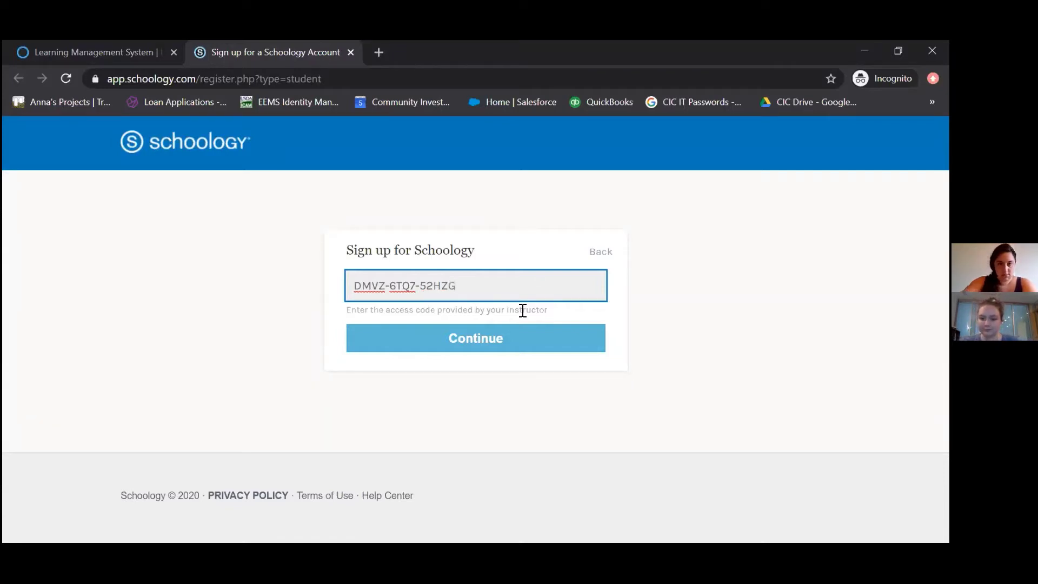
Enter the instructor's course access code on the student sign-up page and continue
{"action": "left_click", "coordinate": [522, 331]}
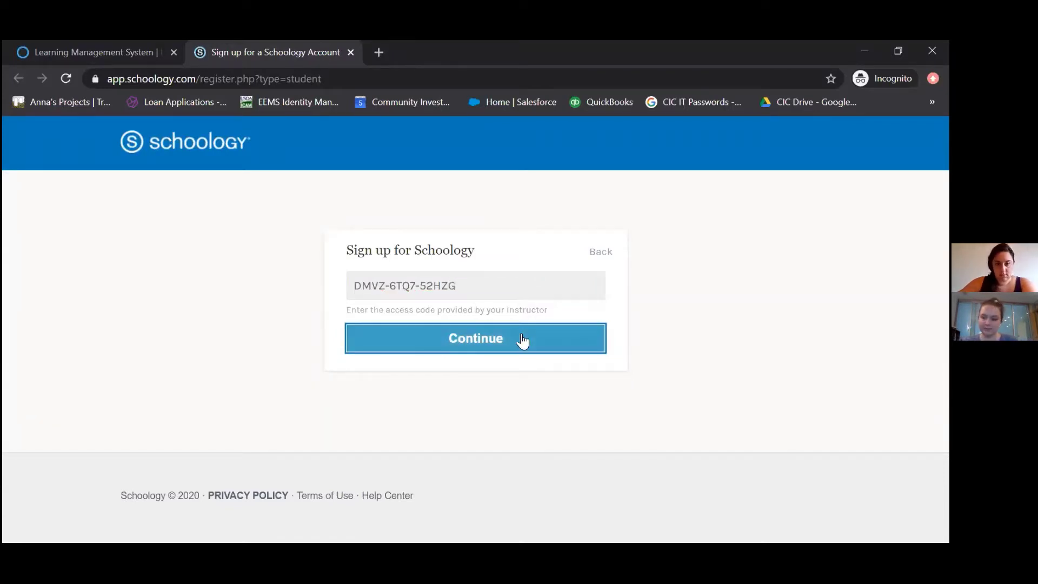
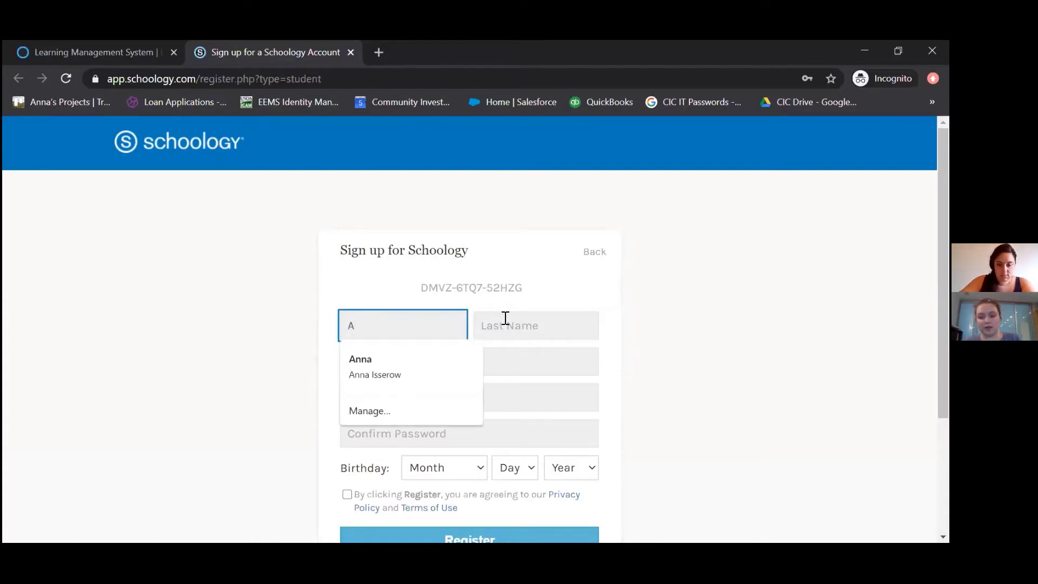
Fill in the student's first and last name, e-mail address, and a confirmed password
{"action": "left_click", "coordinate": [503, 327]}
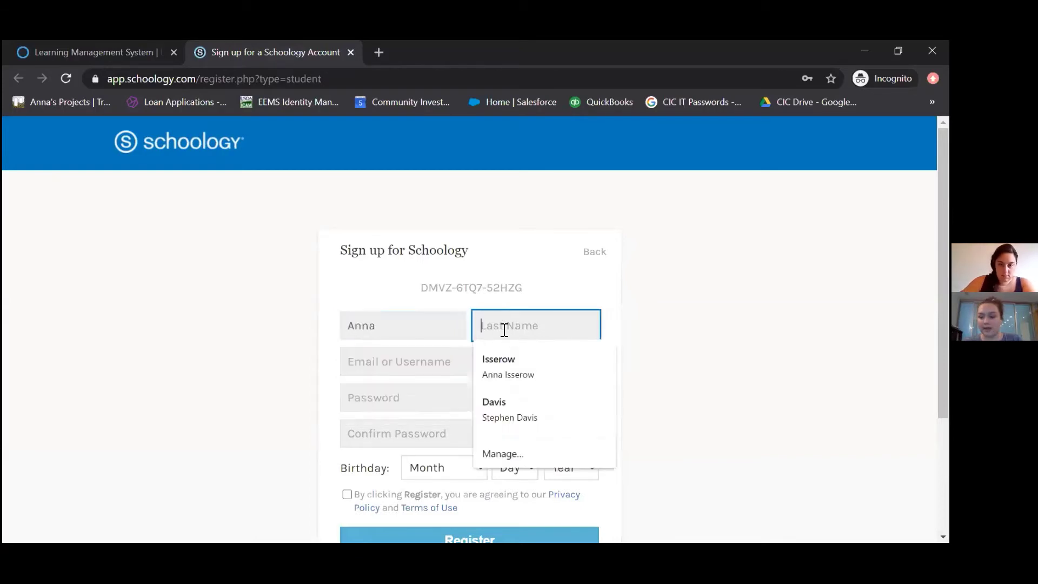
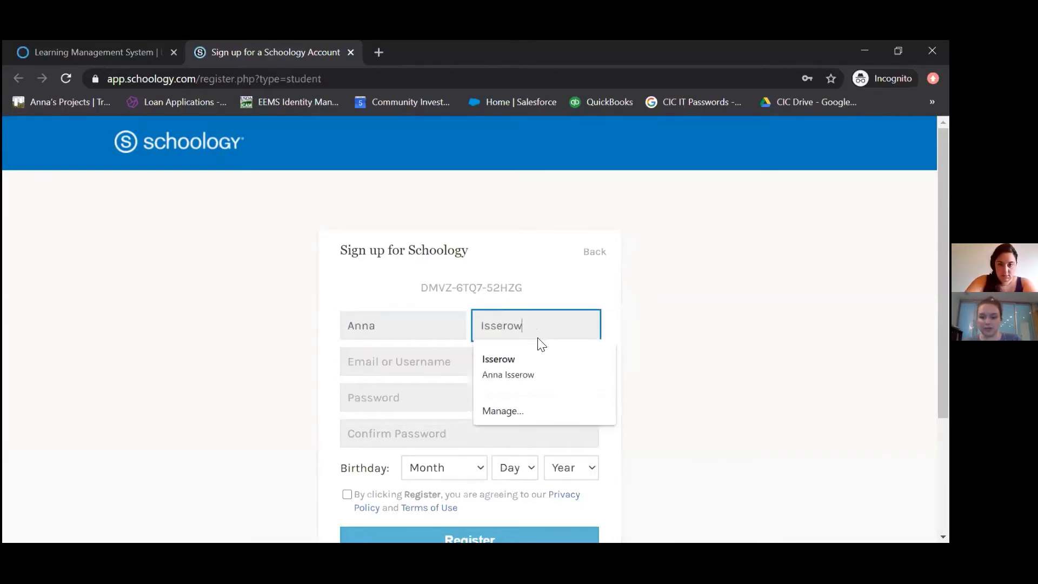
{"action": "left_click", "coordinate": [723, 320]}
{"action": "left_click", "coordinate": [539, 358]}
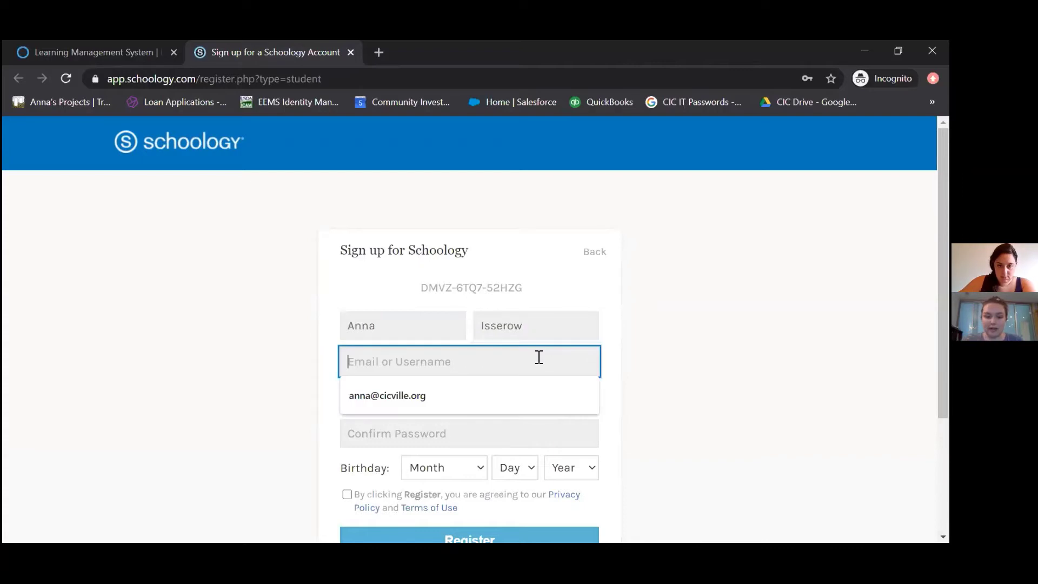
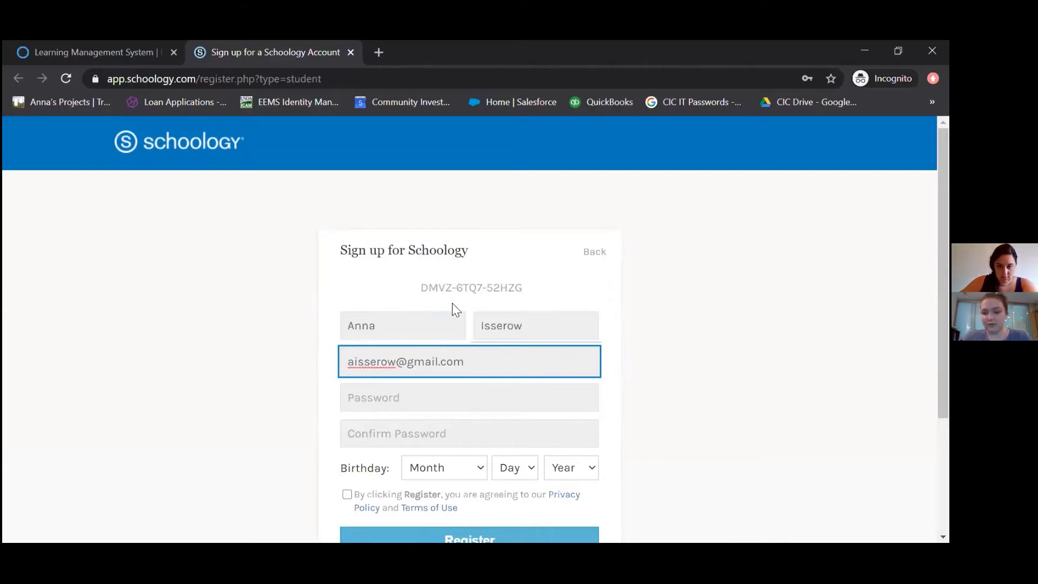
{"action": "left_click", "coordinate": [396, 398]}
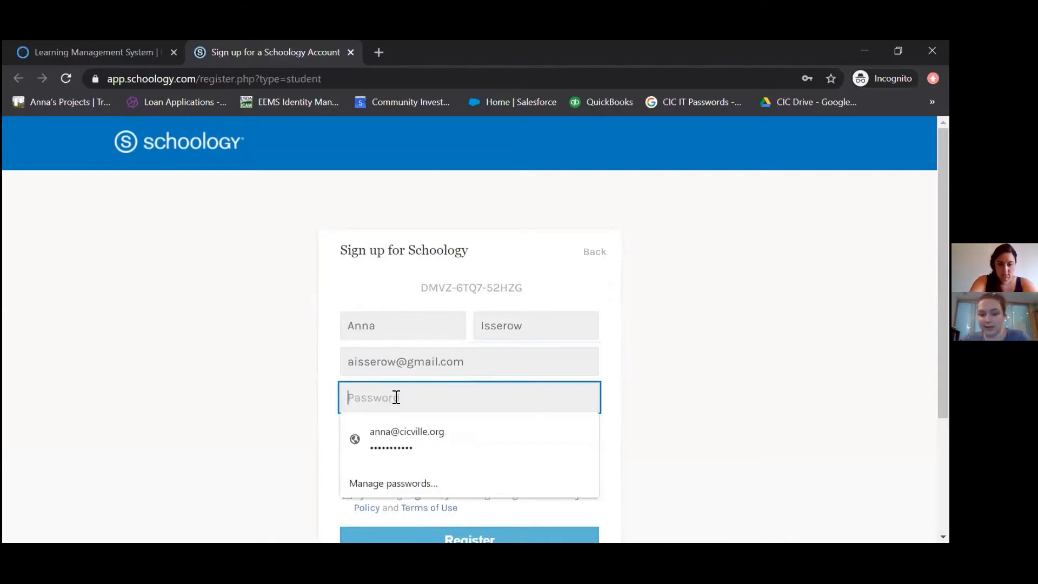
{"action": "type", "text": "•••••"}
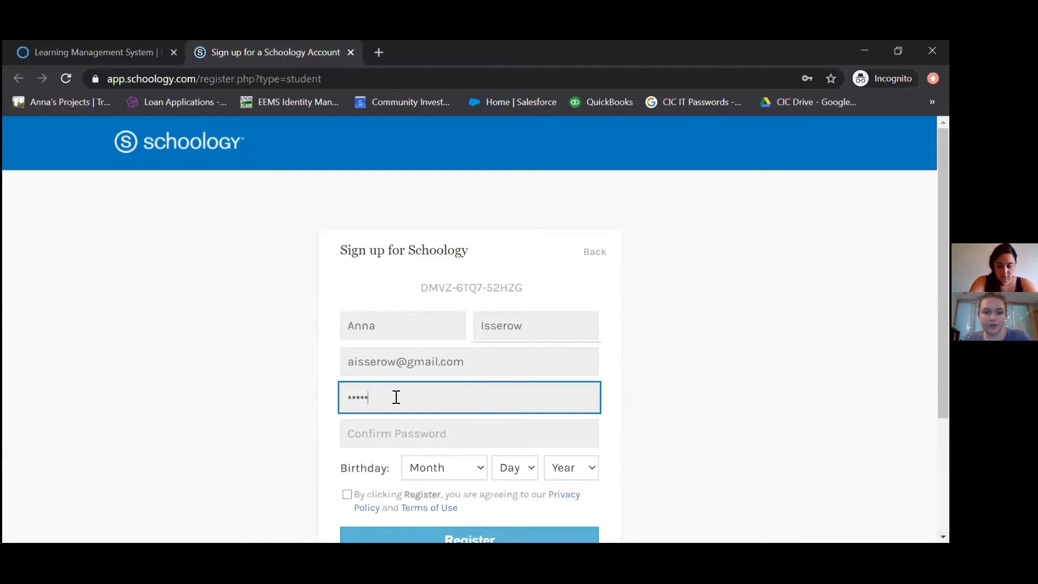
{"action": "type", "text": "••••••"}
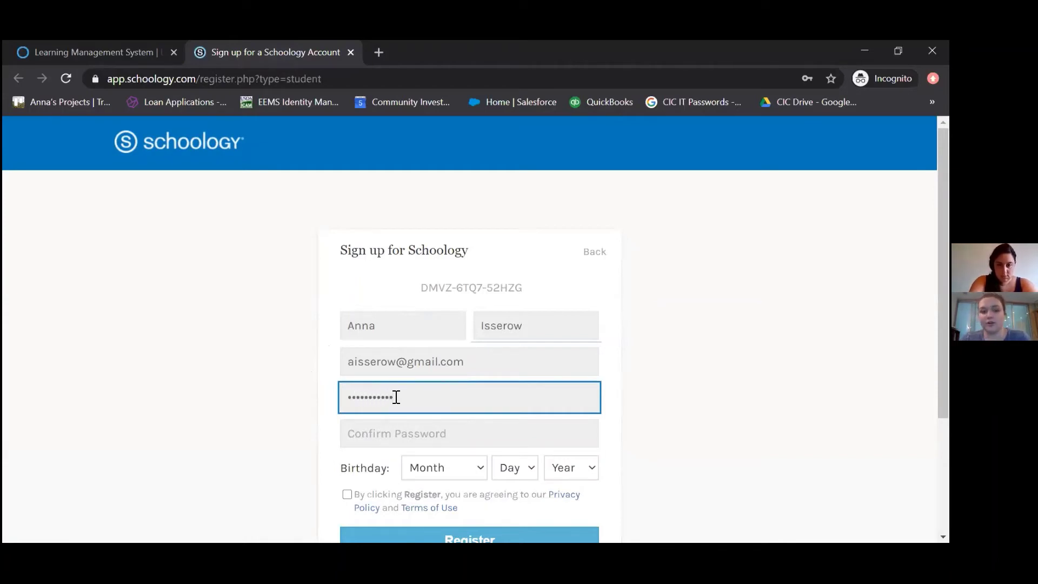
{"action": "key", "text": "Tab"}
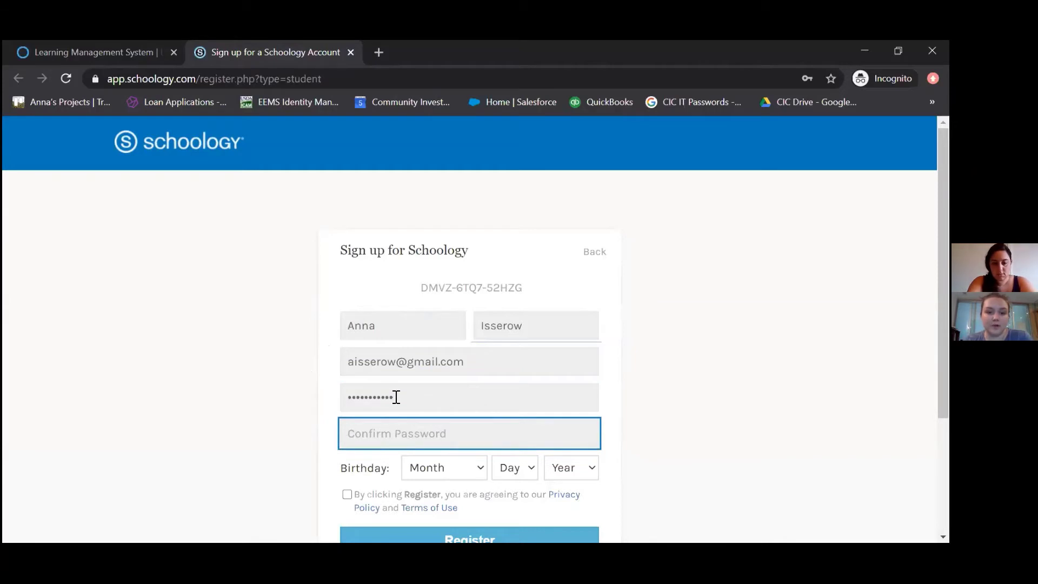
{"action": "type", "text": "•••••••••••"}
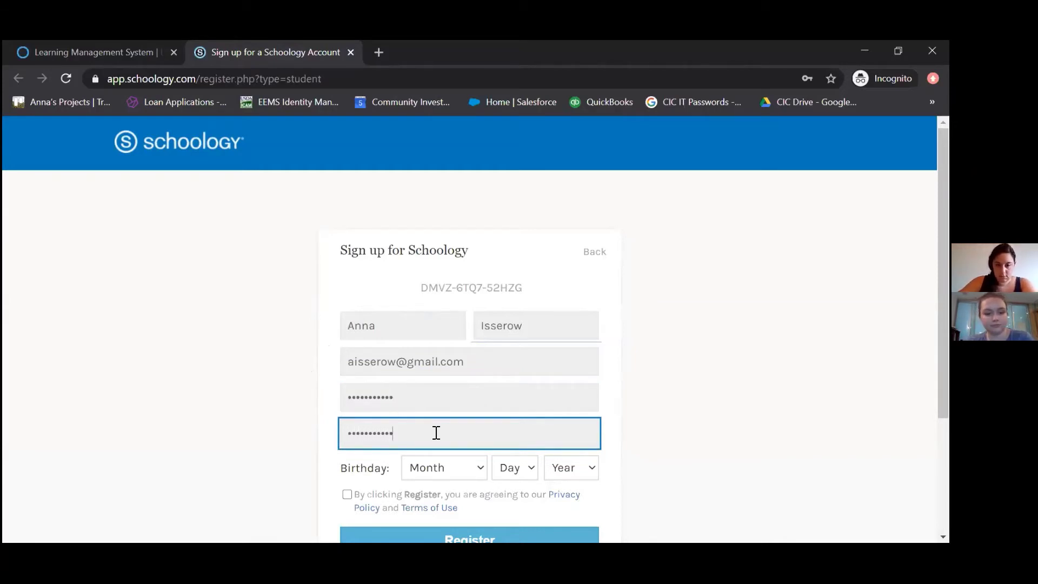
Set the birthday to February 1, 1990, accept the terms, and register the account
{"action": "left_click", "coordinate": [475, 468]}
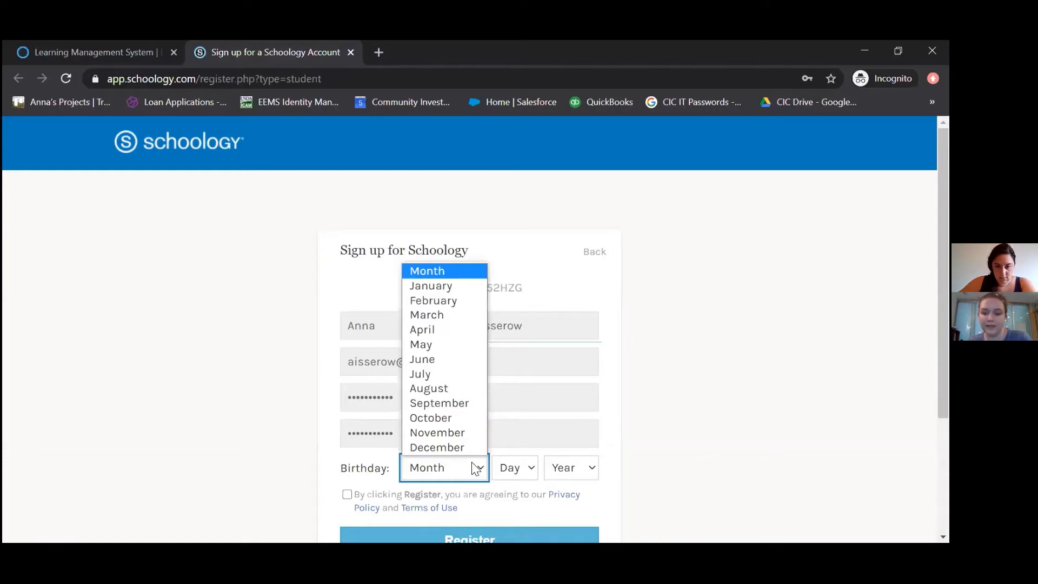
{"action": "left_click", "coordinate": [456, 302]}
{"action": "left_click", "coordinate": [512, 472]}
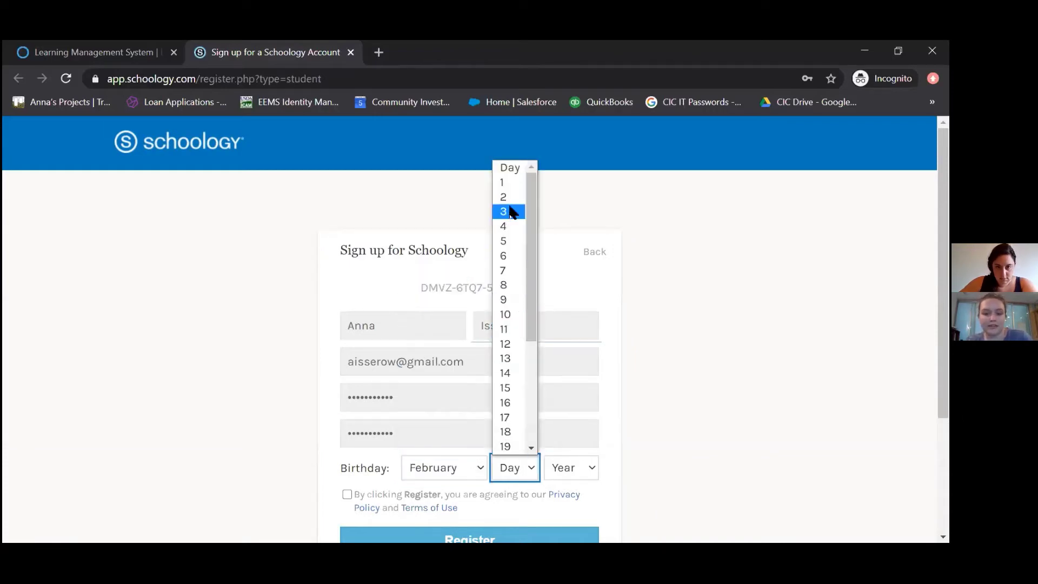
{"action": "left_click", "coordinate": [509, 183]}
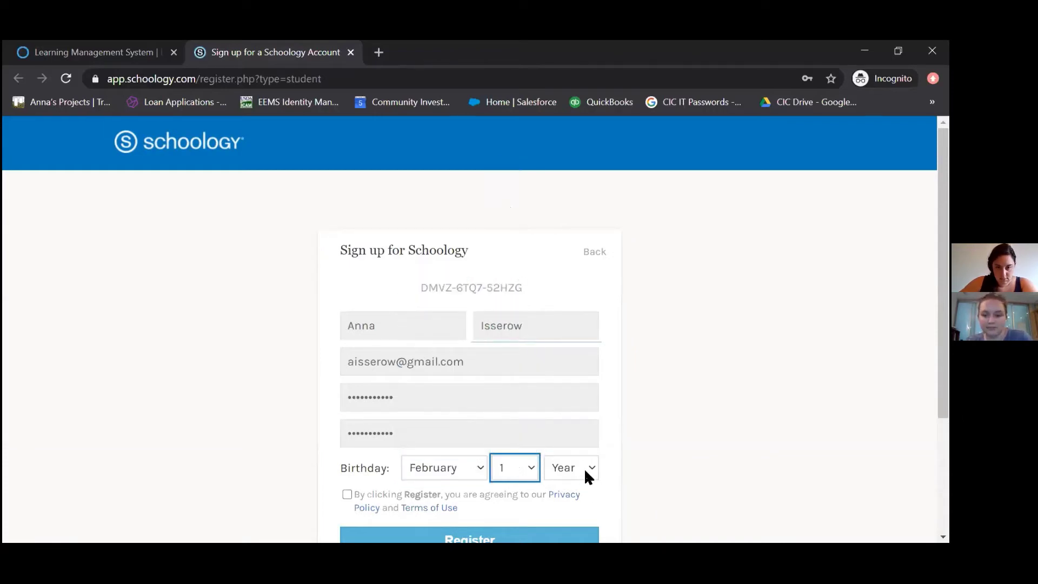
{"action": "left_click", "coordinate": [584, 468]}
{"action": "scroll", "coordinate": [578, 373], "scroll_direction": "down", "scroll_amount": 20}
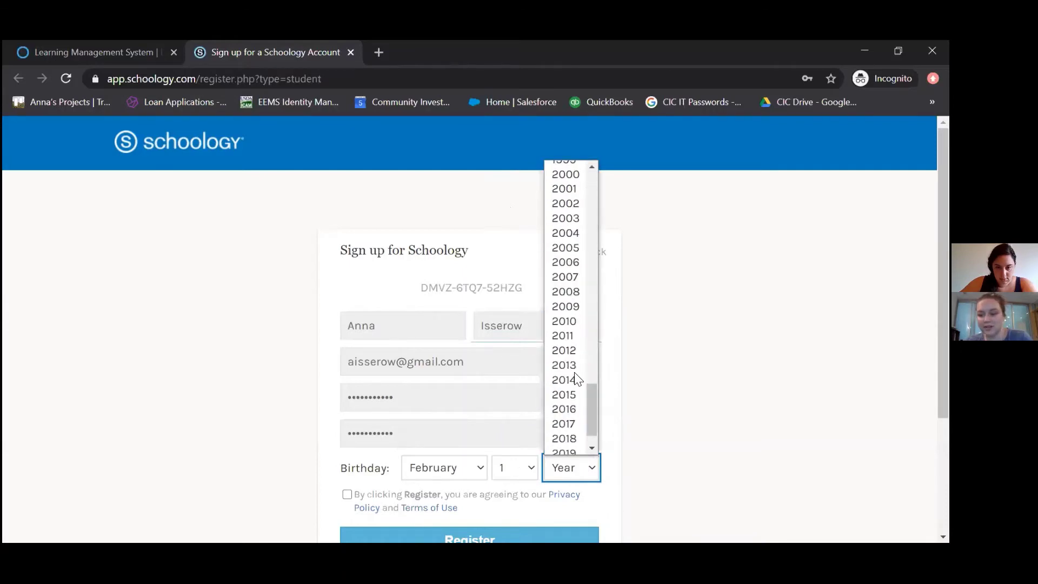
{"action": "scroll", "coordinate": [578, 379], "scroll_direction": "up", "scroll_amount": 5}
{"action": "scroll", "coordinate": [576, 335], "scroll_direction": "up", "scroll_amount": 3}
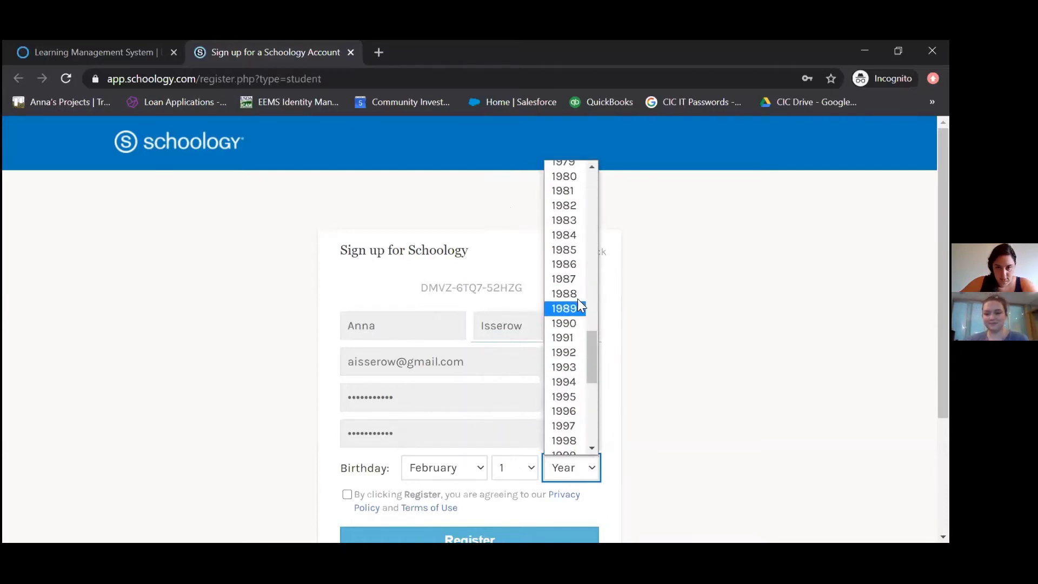
{"action": "left_click", "coordinate": [577, 323]}
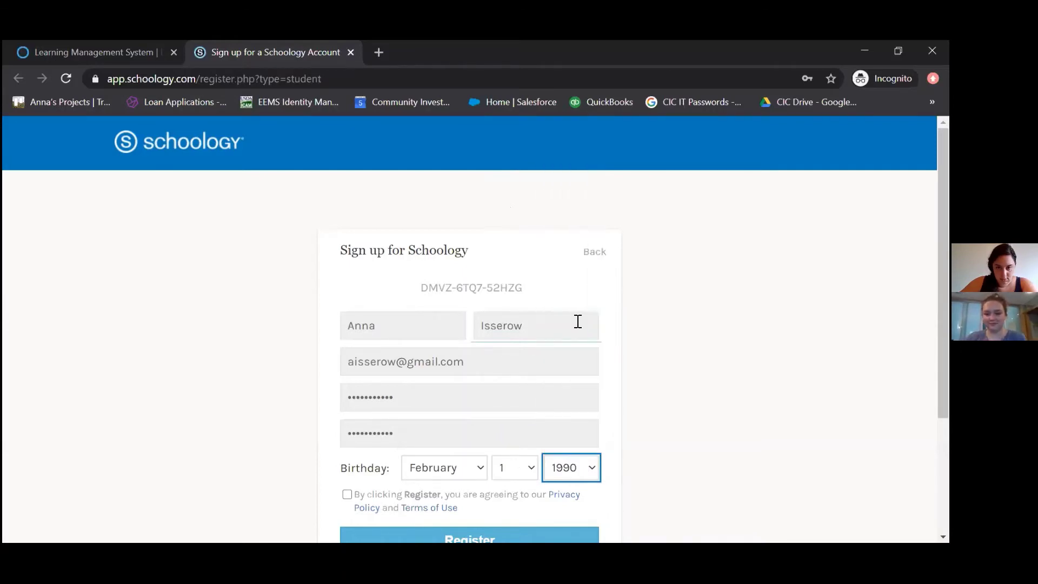
{"action": "left_click", "coordinate": [347, 494]}
{"action": "scroll", "coordinate": [278, 482], "scroll_direction": "down", "scroll_amount": 2}
{"action": "left_click", "coordinate": [456, 466]}
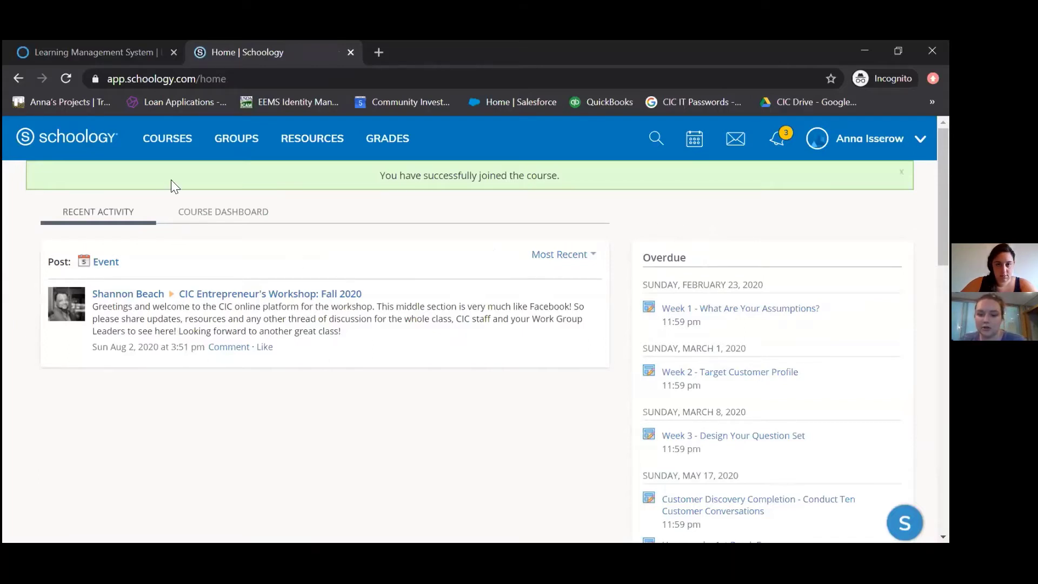
Open the CIC Entrepreneur's Workshop: Fall 2020 course from Courses, then go to personal Resources
{"action": "left_click", "coordinate": [158, 140]}
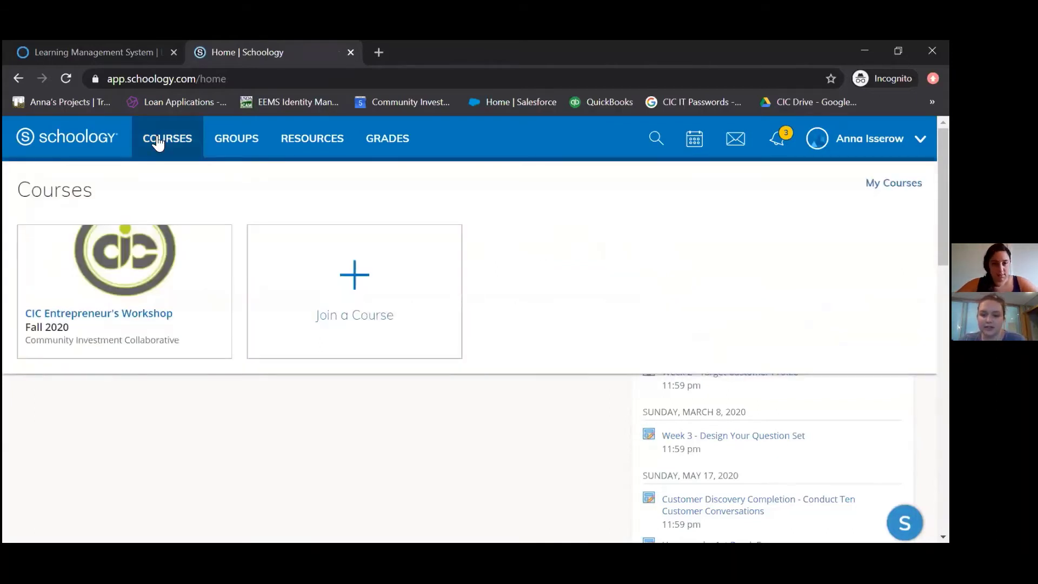
{"action": "left_click", "coordinate": [106, 319]}
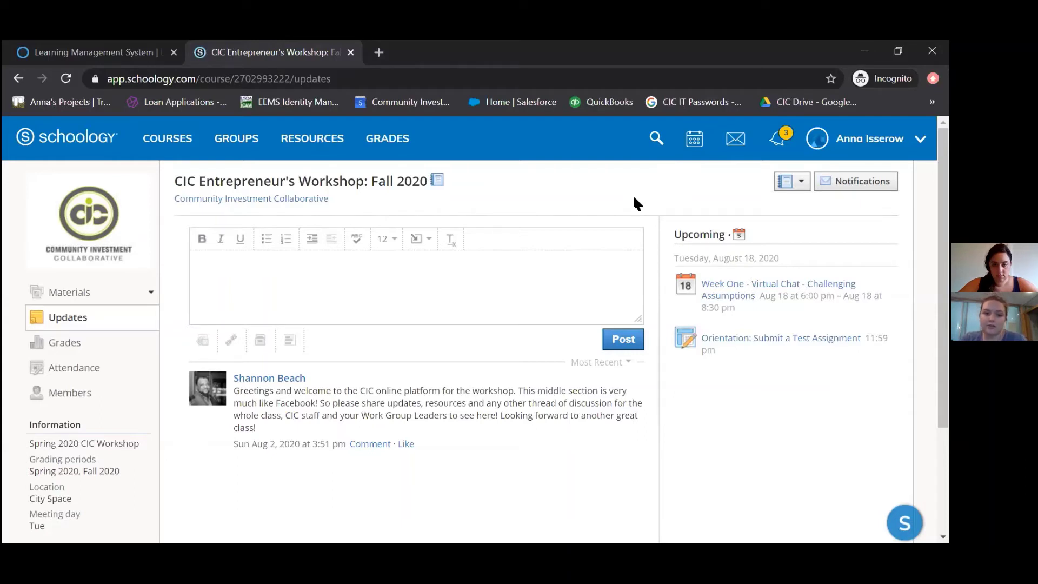
{"action": "left_click", "coordinate": [321, 147]}
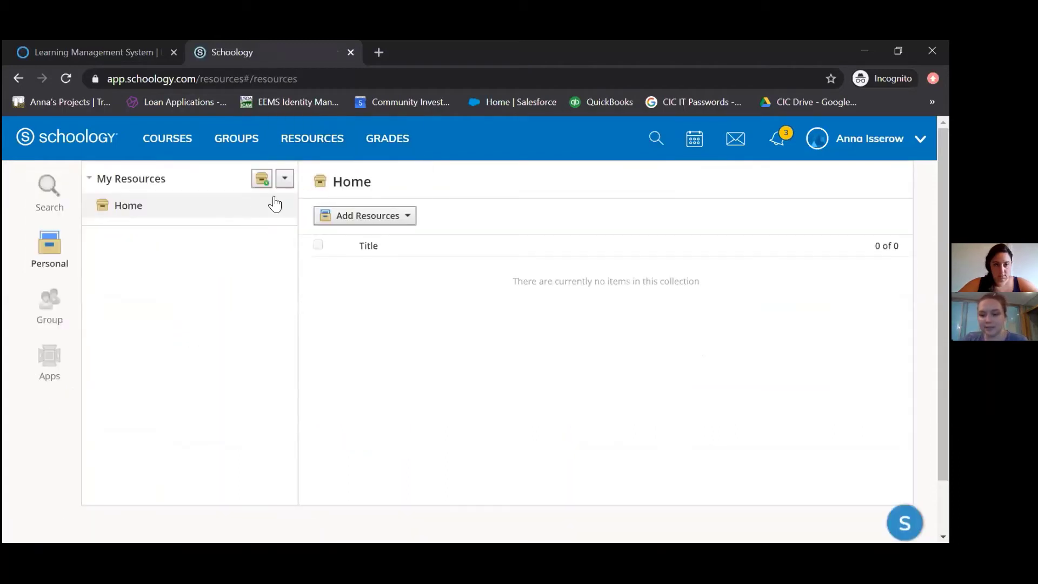
Agree to app data sharing, install and approve the Google Drive Resource App, then connect Drive
{"action": "left_click", "coordinate": [58, 358]}
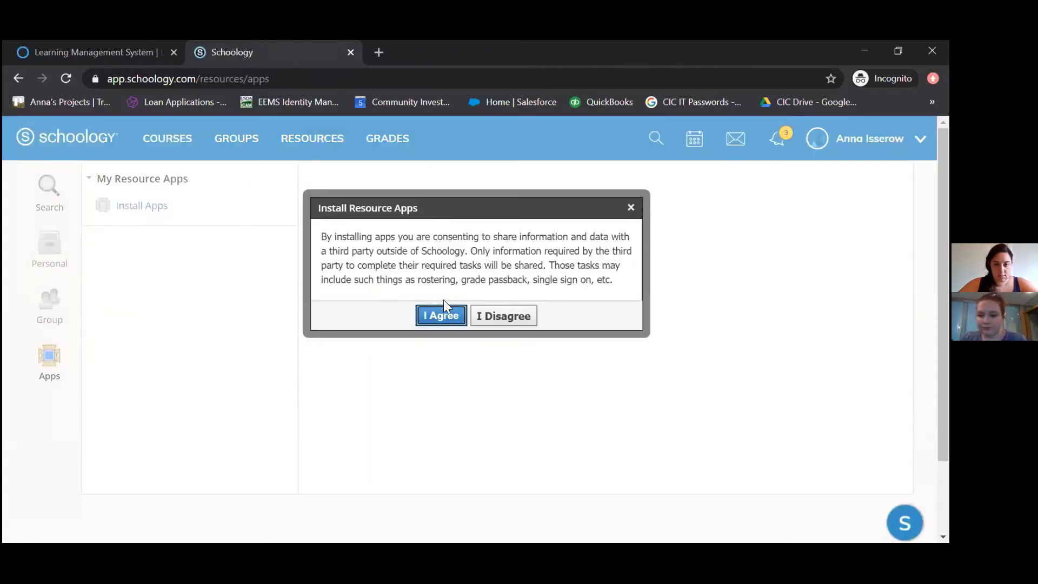
{"action": "left_click", "coordinate": [442, 317]}
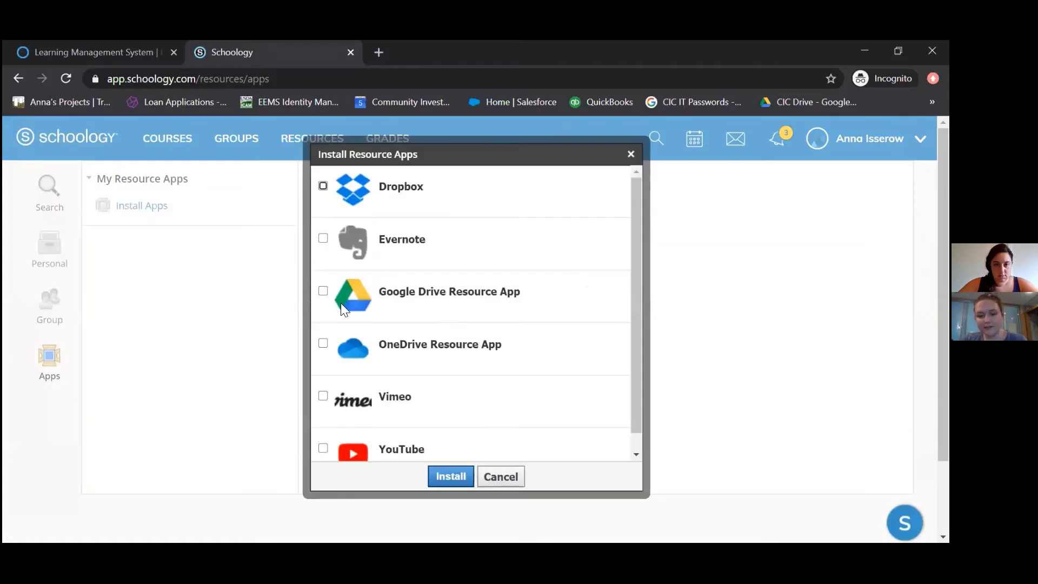
{"action": "left_click", "coordinate": [324, 292]}
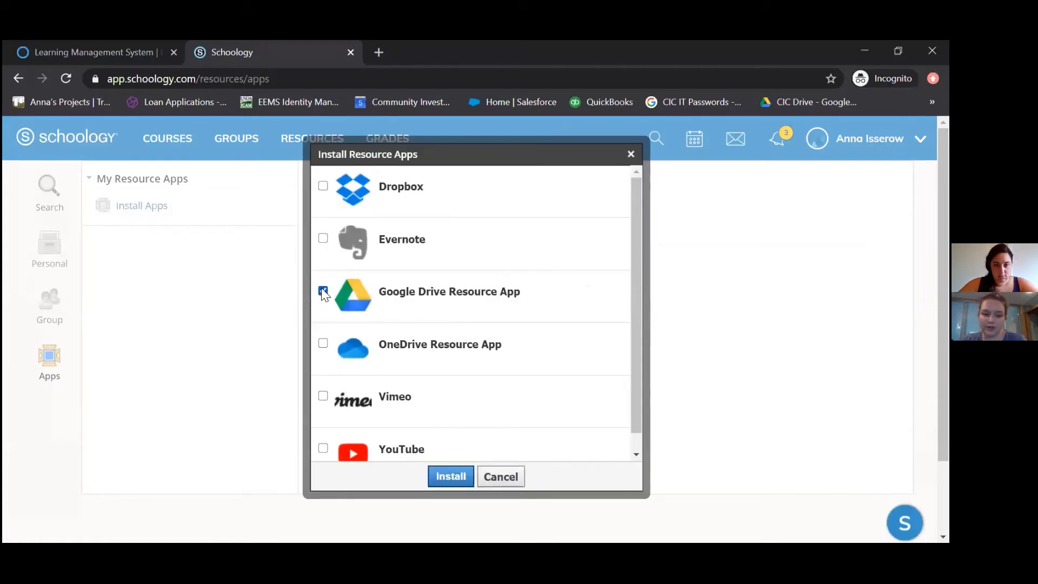
{"action": "left_click", "coordinate": [452, 477]}
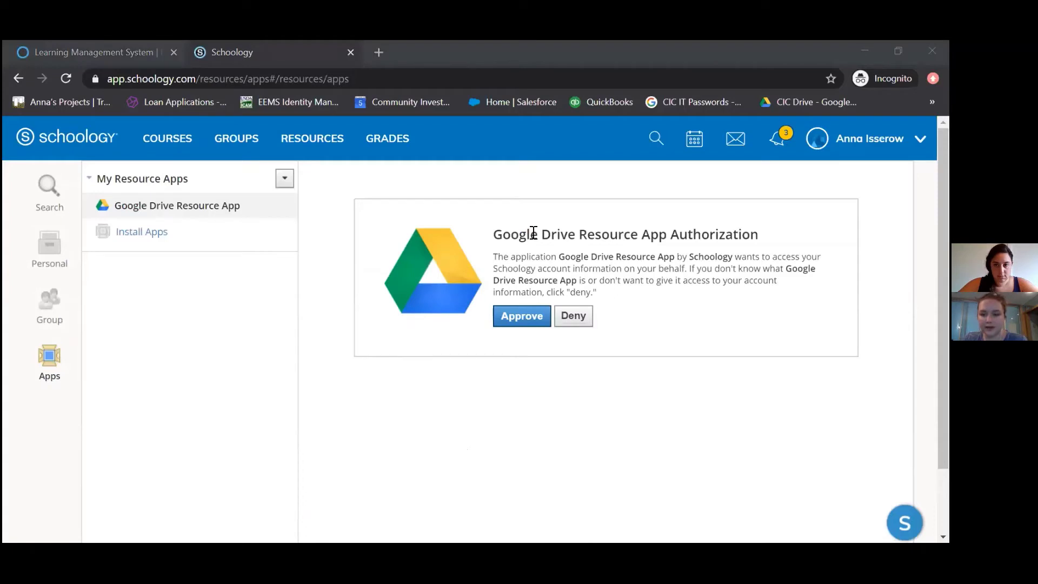
{"action": "left_click", "coordinate": [532, 318]}
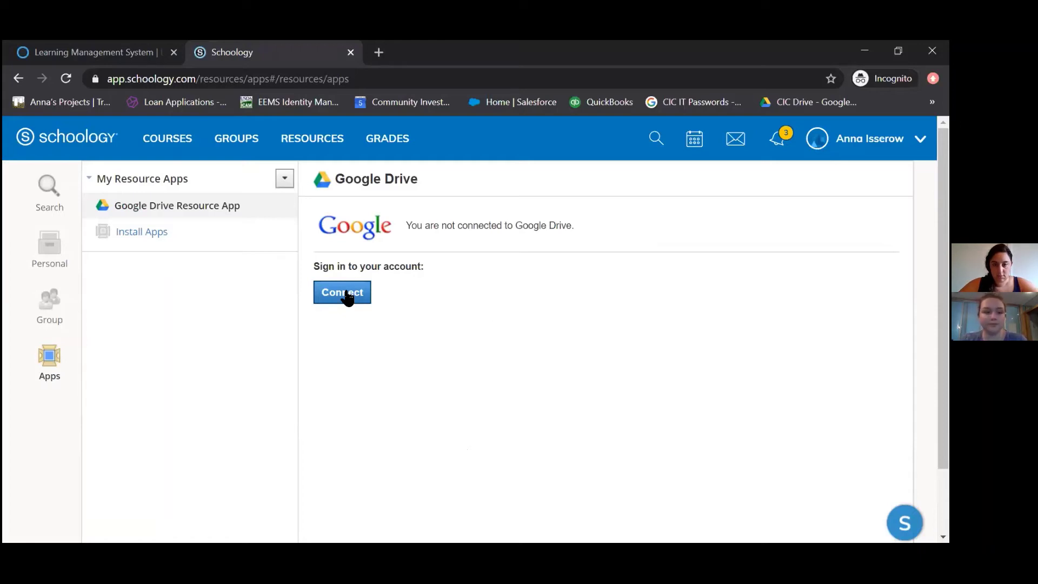
{"action": "left_click", "coordinate": [347, 295]}
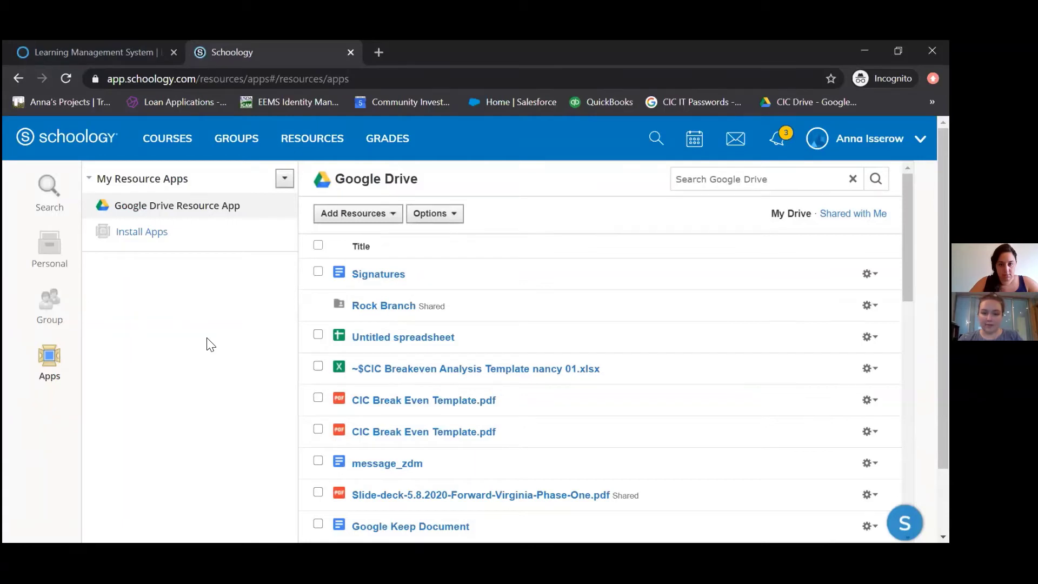
Reopen the CIC Entrepreneur's Workshop course and open the Assignments folder under Materials
{"action": "left_click", "coordinate": [164, 145]}
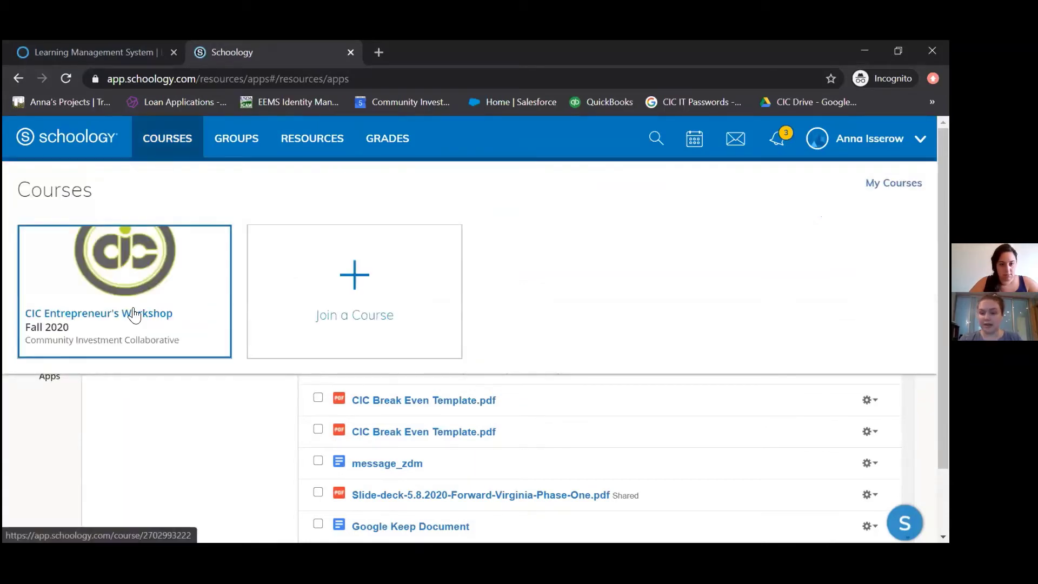
{"action": "left_click", "coordinate": [135, 314]}
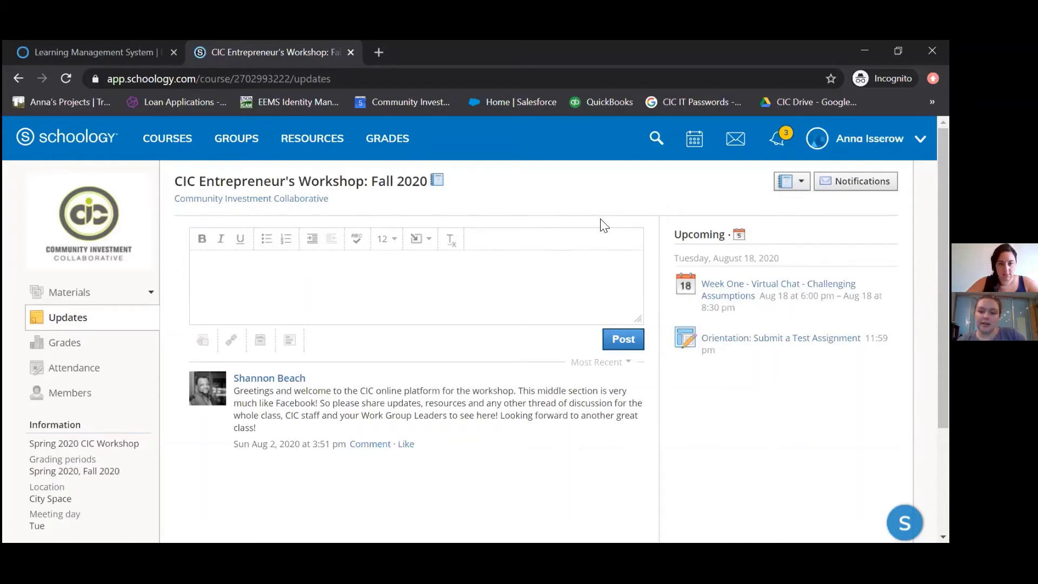
{"action": "left_click", "coordinate": [77, 296]}
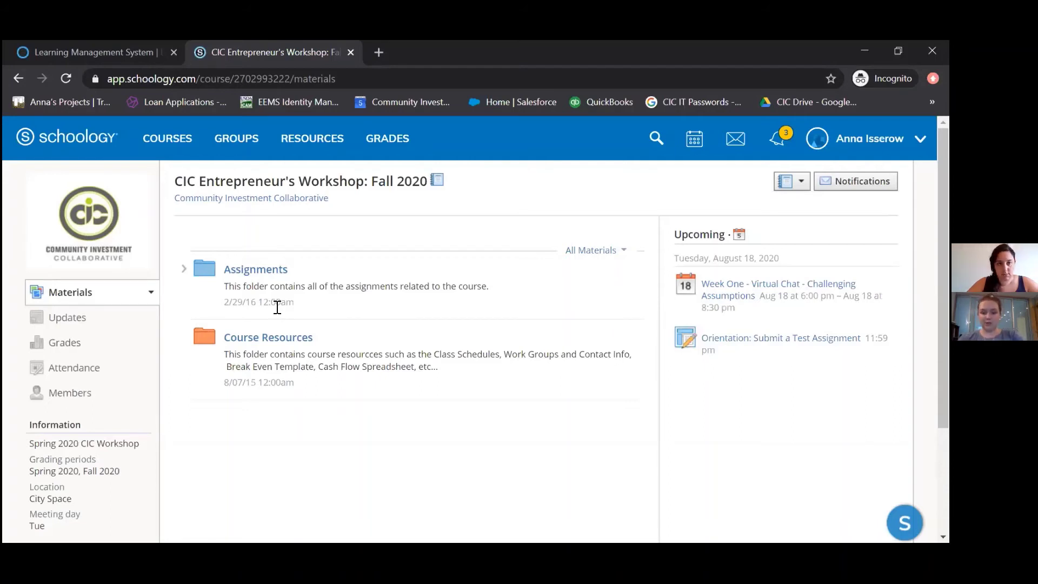
{"action": "left_click", "coordinate": [275, 273]}
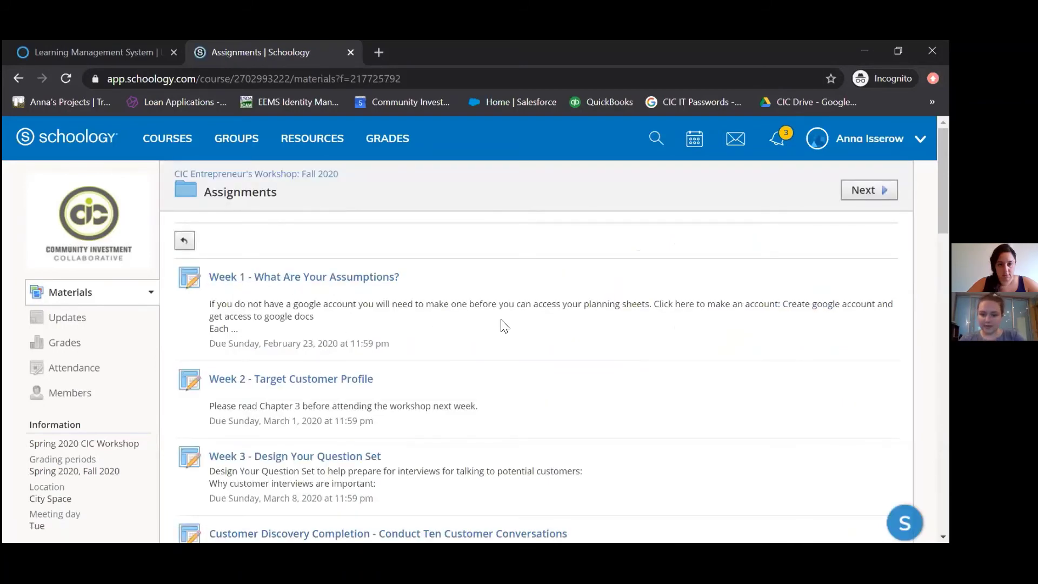
Scroll down the Assignments folder to reach the bottom of the assignment list
{"action": "scroll", "coordinate": [504, 325], "scroll_direction": "down", "scroll_amount": 8}
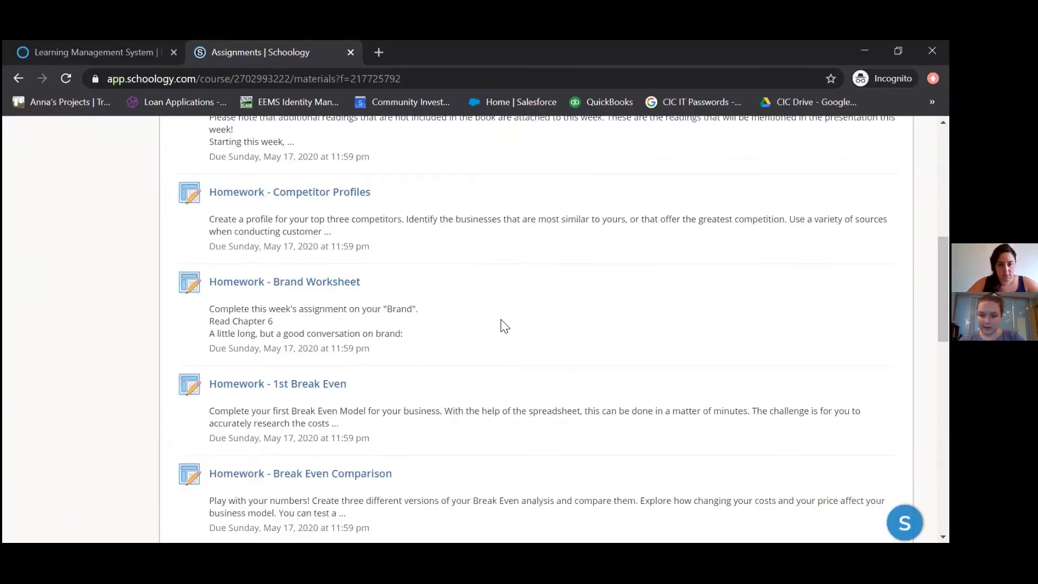
{"action": "scroll", "coordinate": [504, 325], "scroll_direction": "down", "scroll_amount": 10}
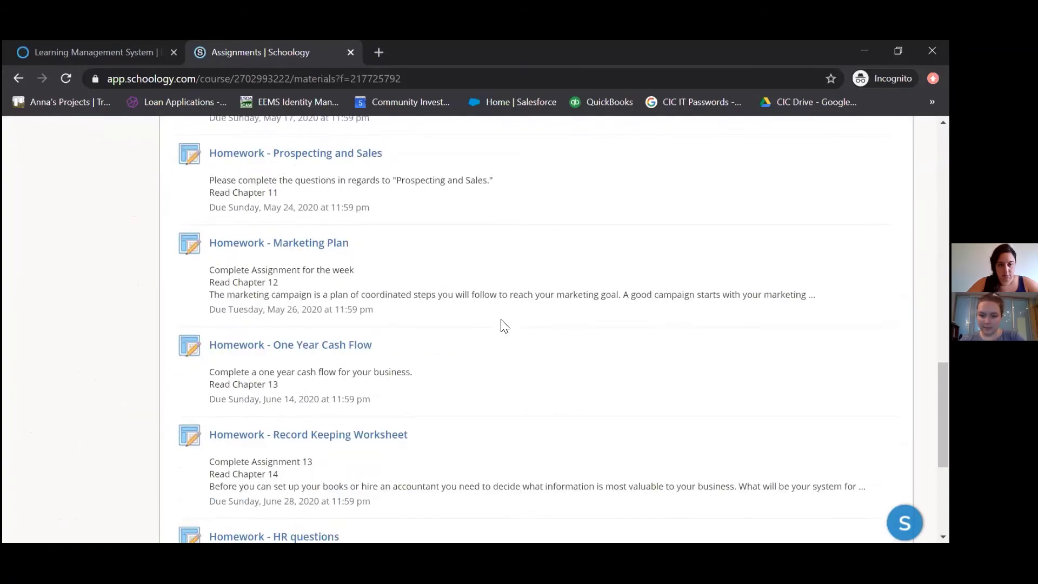
{"action": "scroll", "coordinate": [504, 325], "scroll_direction": "down", "scroll_amount": 5}
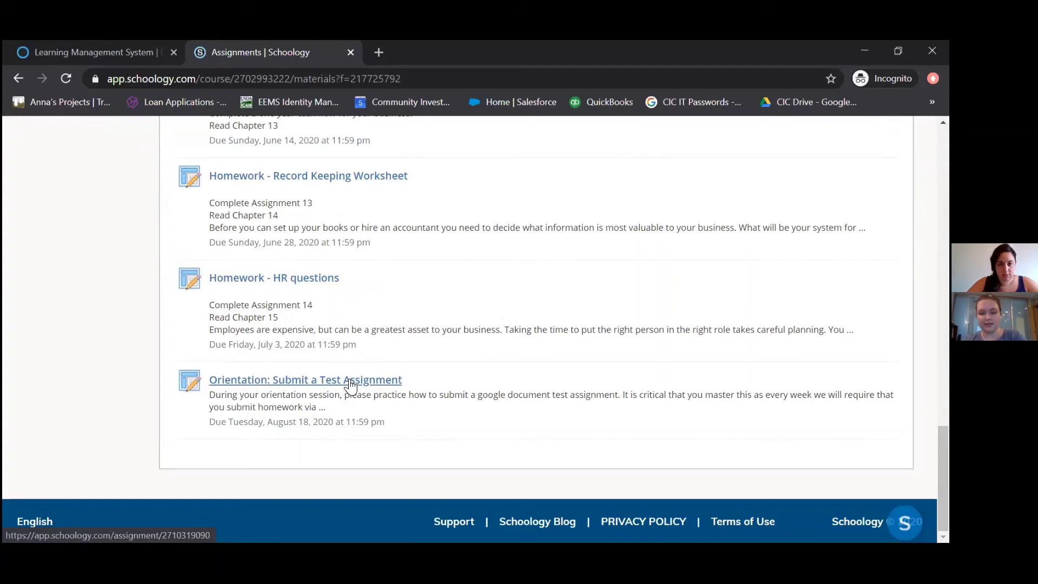
Open Orientation: Submit a Test Assignment and scroll through its details, due August 18, 2020
{"action": "left_click", "coordinate": [350, 382]}
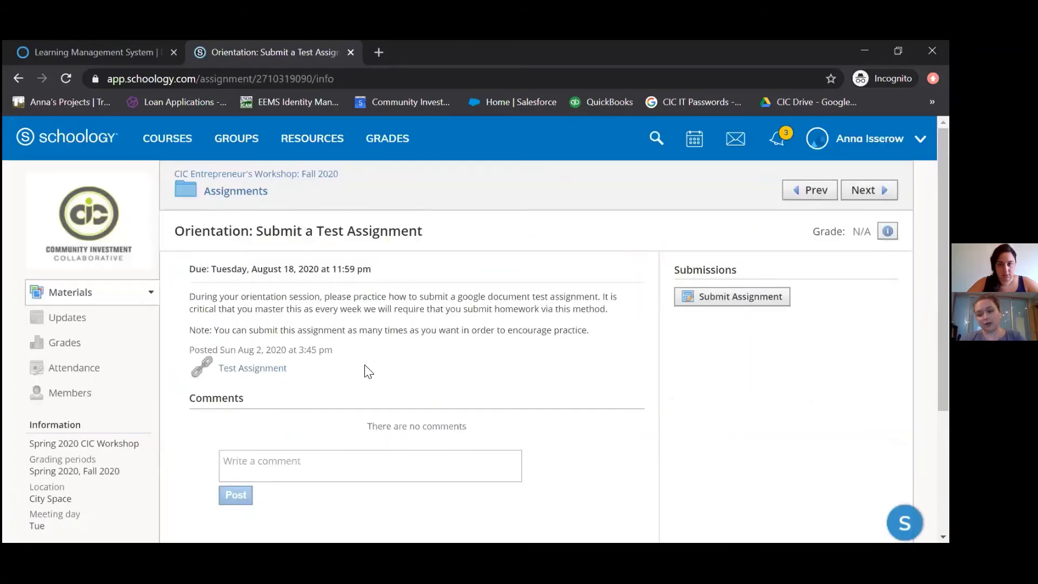
{"action": "scroll", "coordinate": [372, 349], "scroll_direction": "down", "scroll_amount": 2}
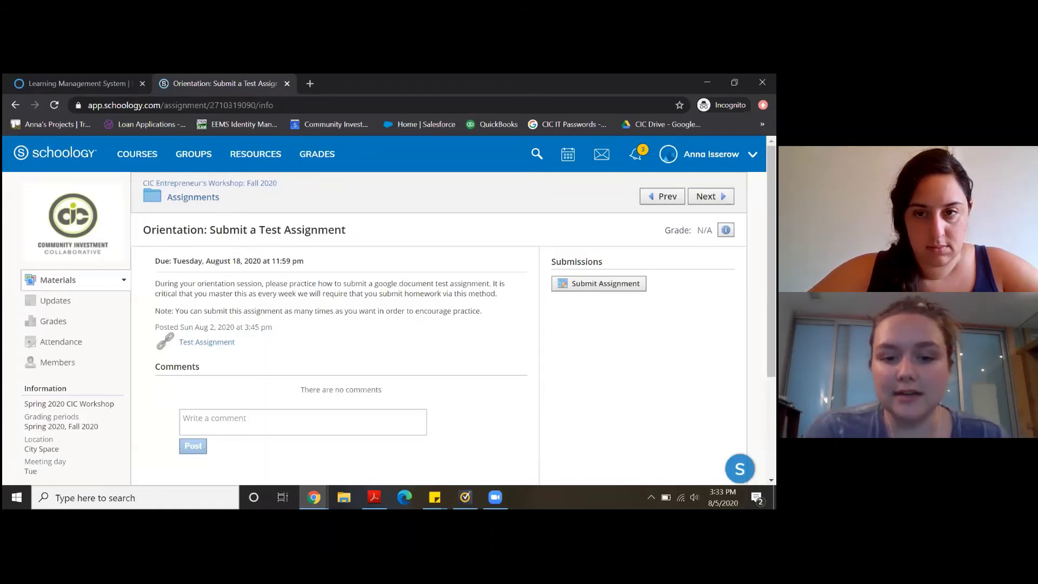
Submit the *A Test Assignment document from the connected Google Drive using Import File
{"action": "left_click", "coordinate": [599, 283]}
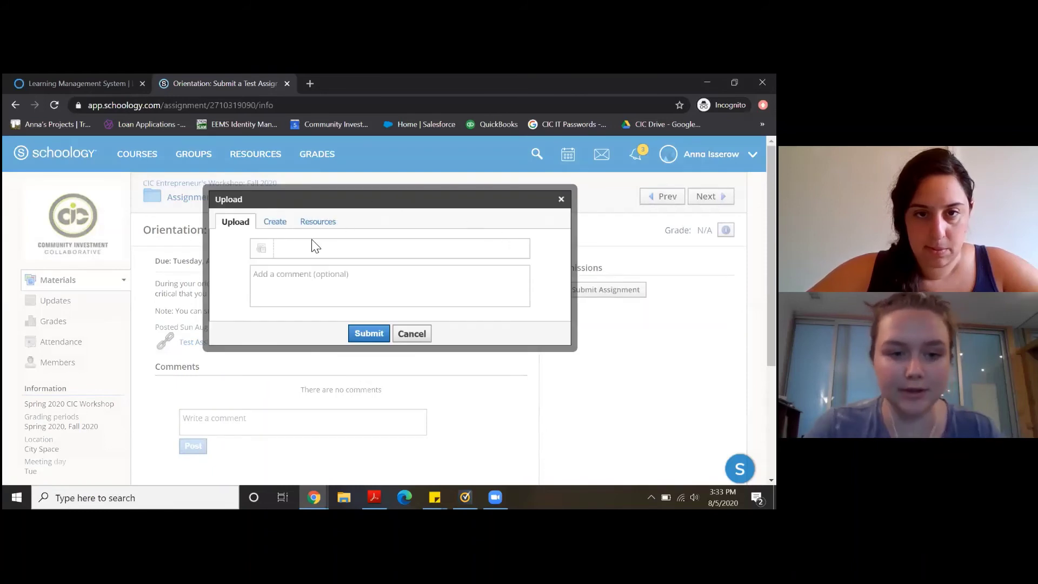
{"action": "left_click", "coordinate": [328, 223]}
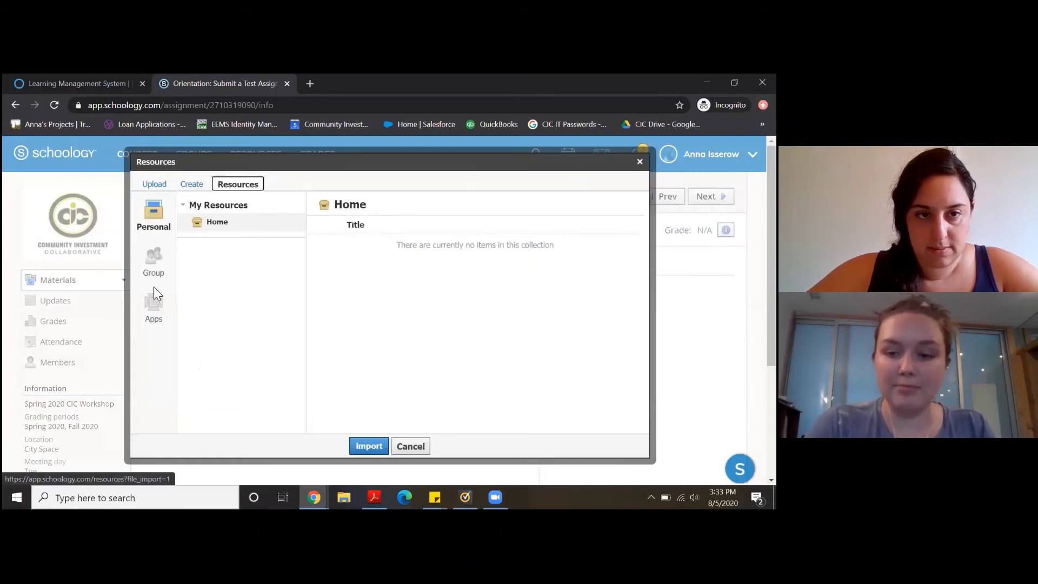
{"action": "left_click", "coordinate": [154, 308]}
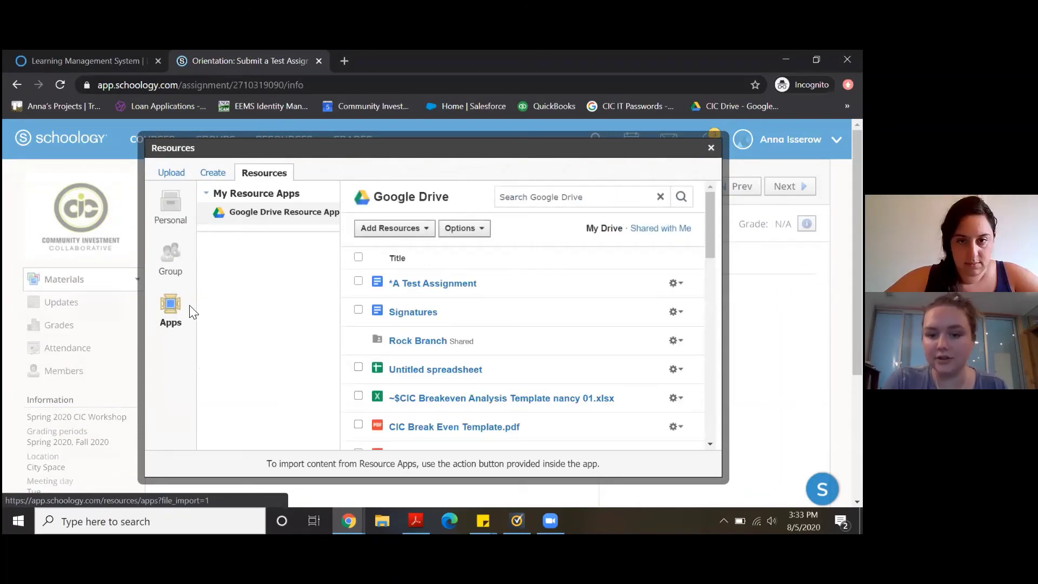
{"action": "left_click", "coordinate": [358, 281]}
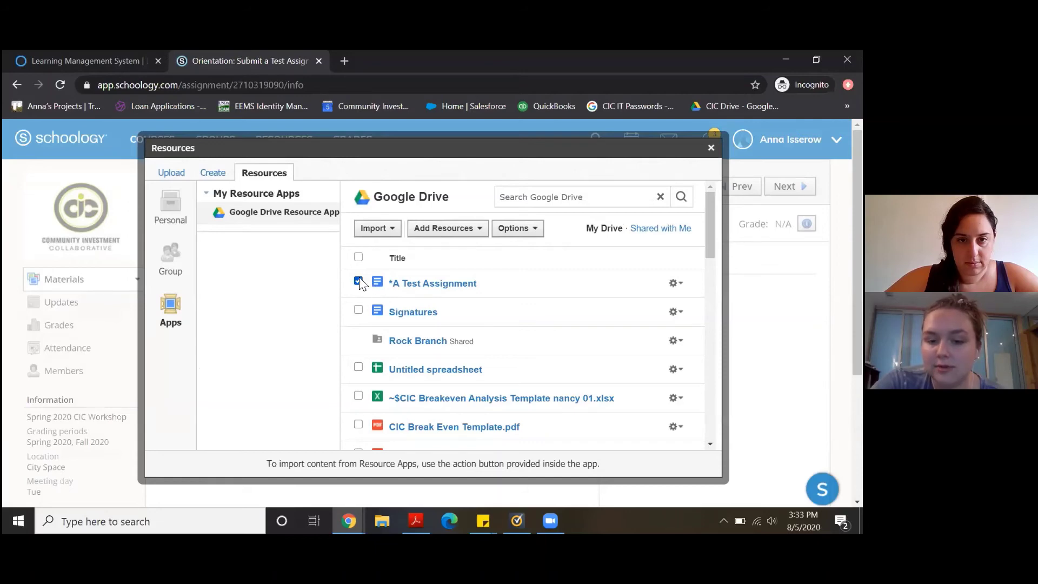
{"action": "left_click", "coordinate": [386, 229]}
{"action": "left_click", "coordinate": [388, 252]}
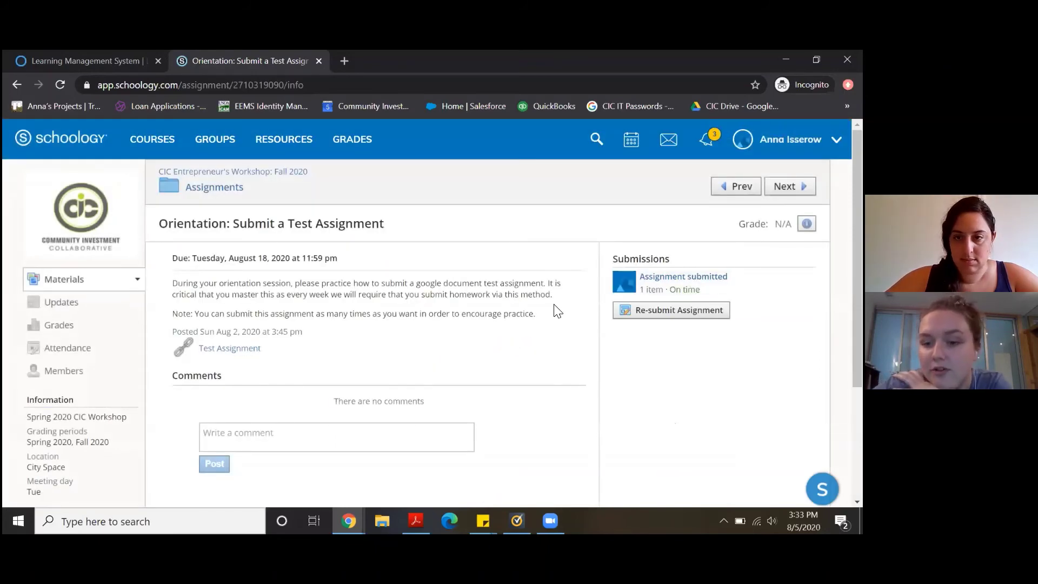
{"action": "scroll", "coordinate": [557, 311], "scroll_direction": "down", "scroll_amount": 1}
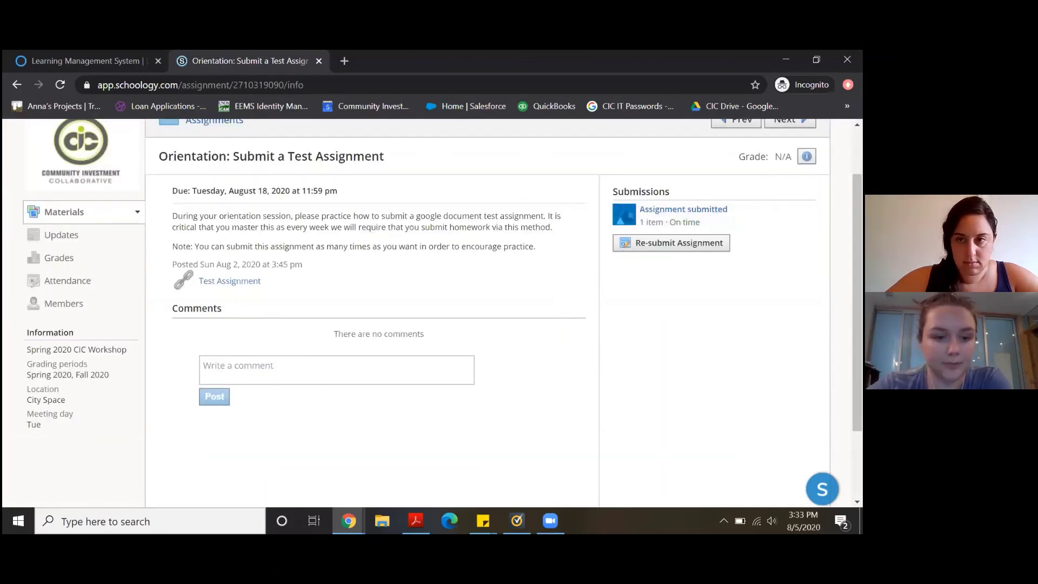
{"action": "scroll", "coordinate": [647, 354], "scroll_direction": "up", "scroll_amount": 1}
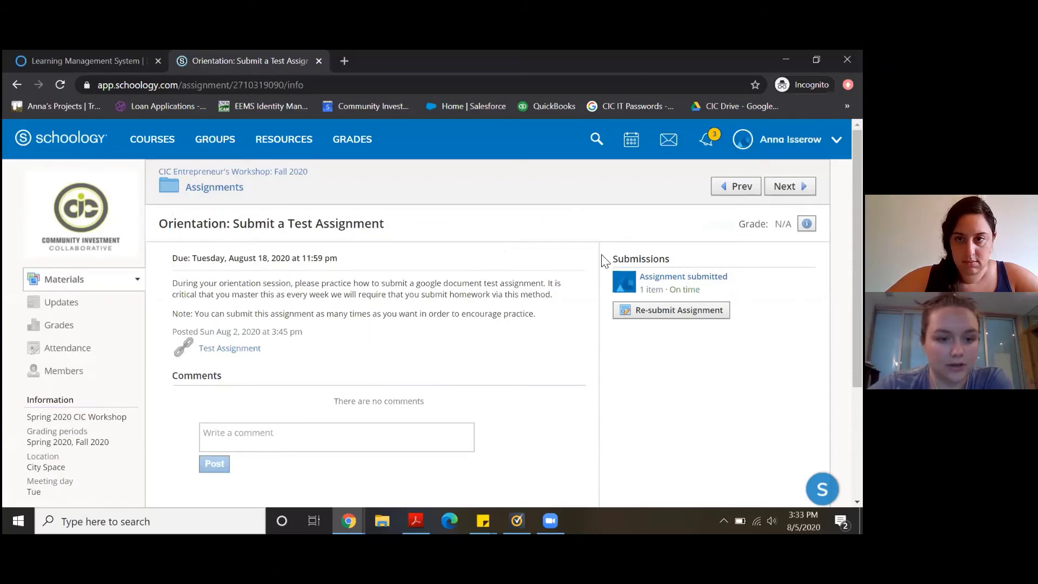